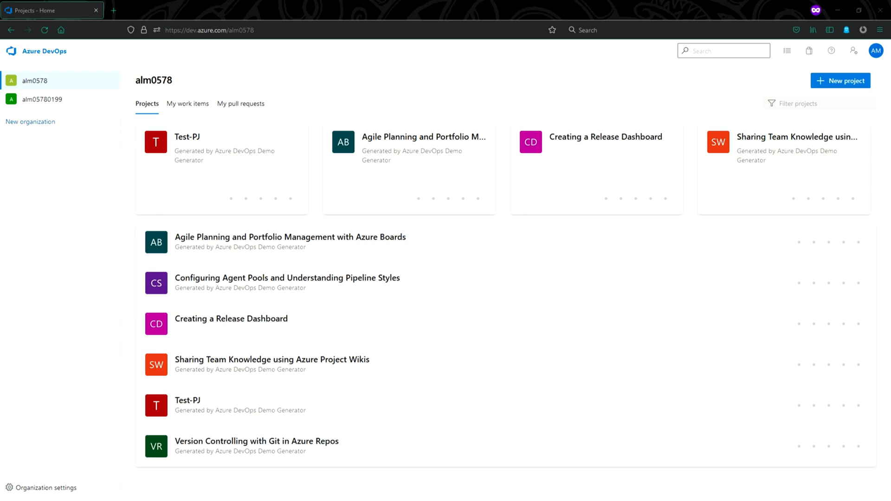
Open the Test-PJ project and go to its empty Pipelines > Task groups page
click(235, 159)
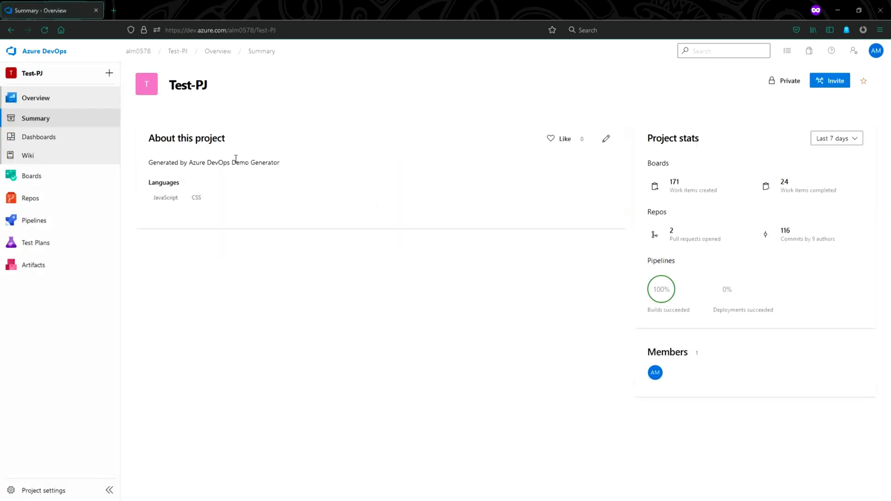
mouse_move(55, 223)
click(155, 298)
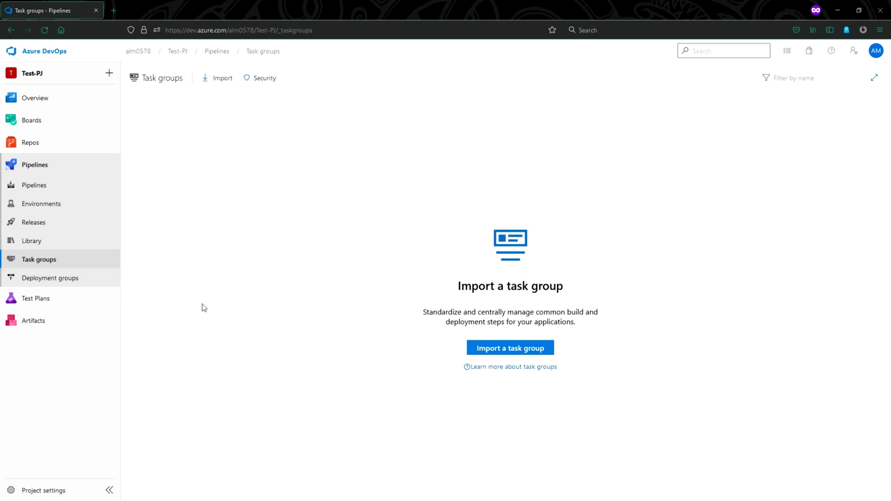
Edit the PartsUnlimitedE2E release and open the Dev stage's AzureBlob File Copy task settings
click(68, 225)
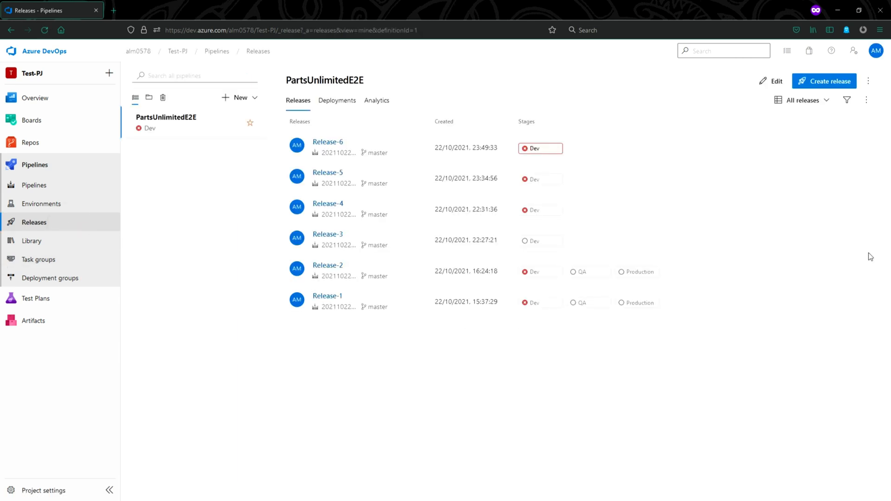
click(771, 81)
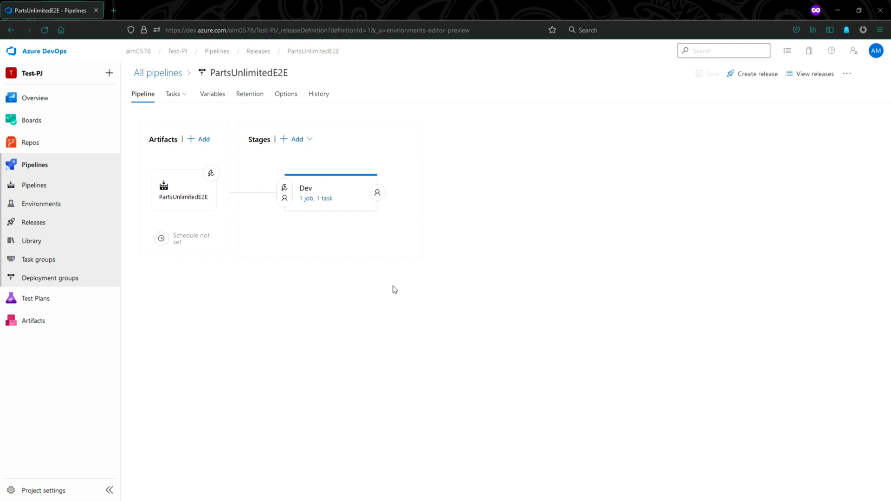
click(325, 198)
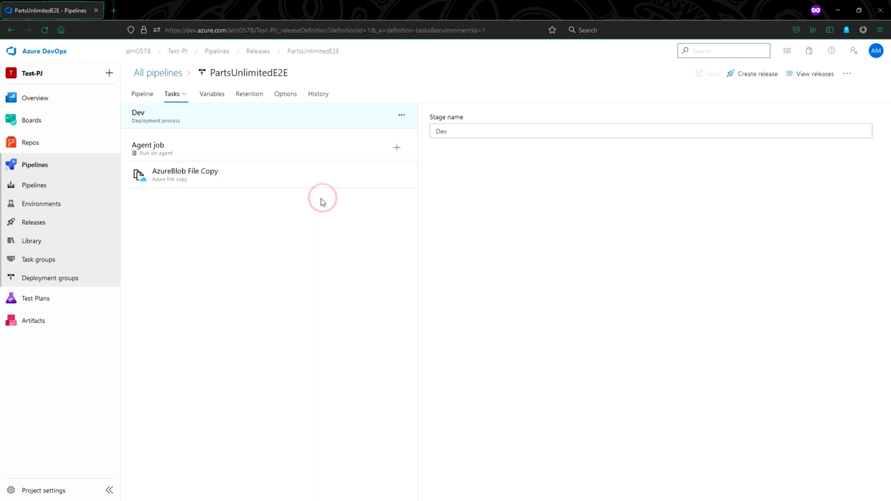
click(253, 177)
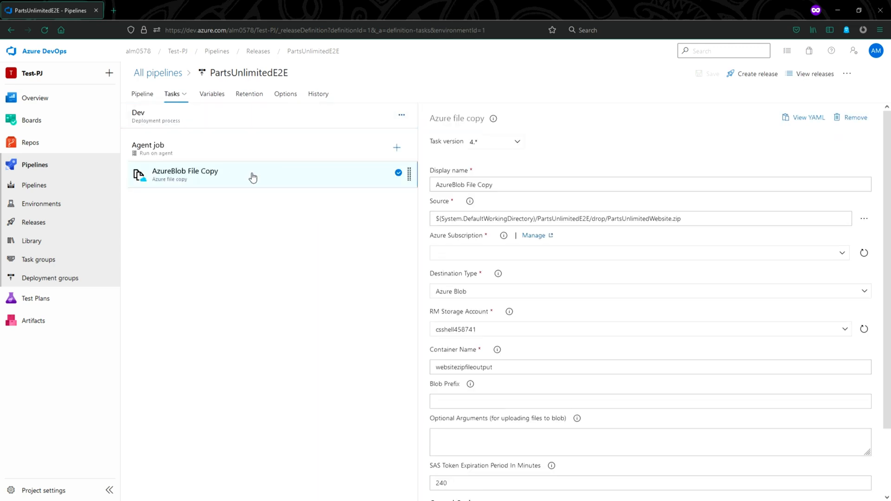
click(659, 219)
drag(683, 218, 606, 223)
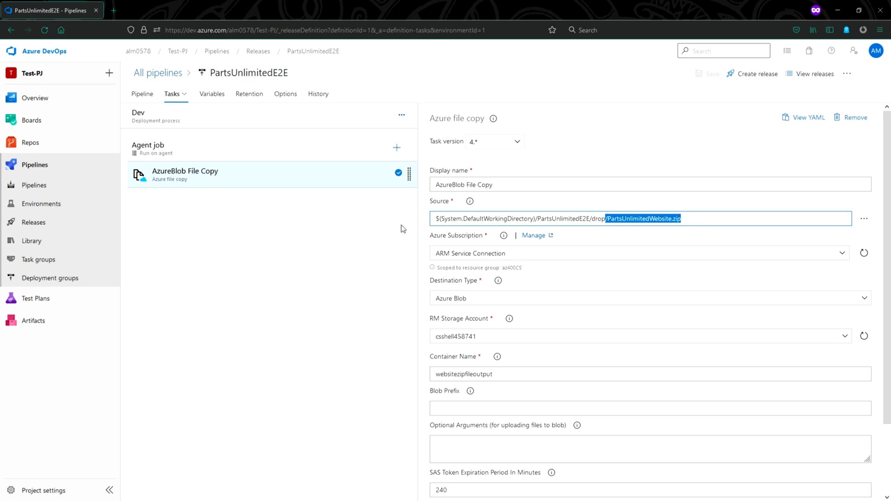
click(362, 222)
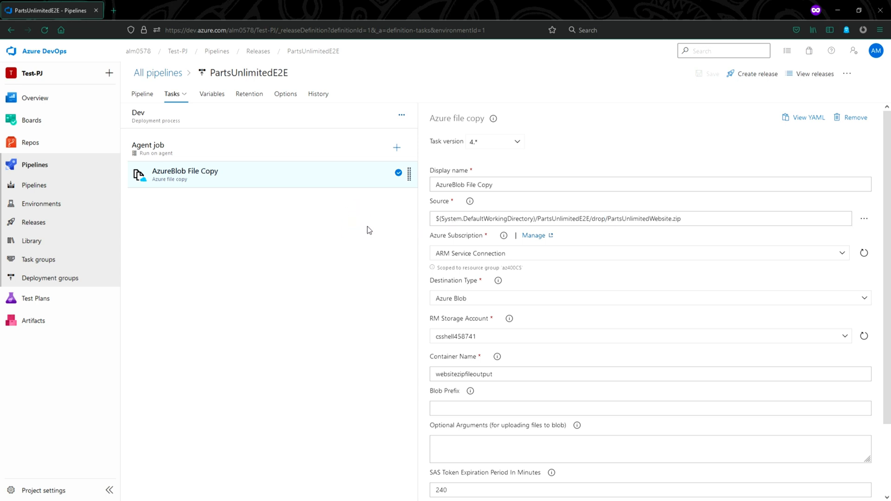
Add the Azure SQL Database deployment task to the Dev agent job after searching 'databas'
click(397, 148)
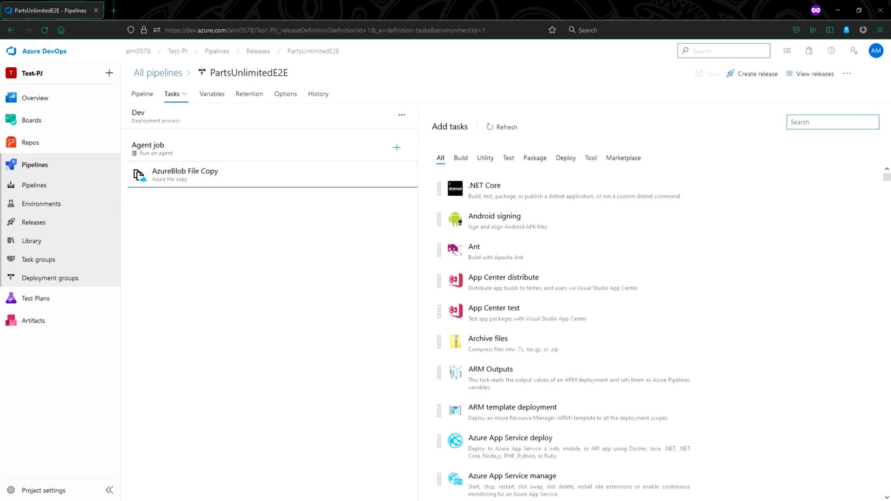
click(807, 122)
text(database)
mouse_move(688, 175)
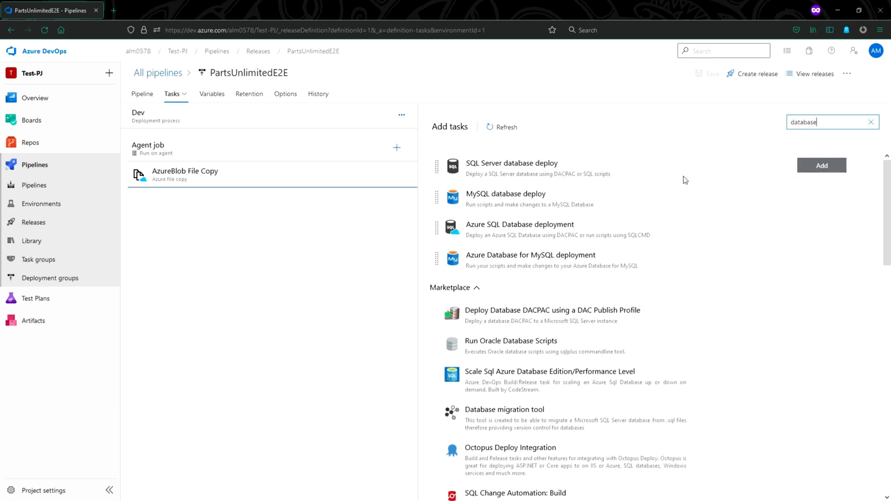
mouse_move(561, 229)
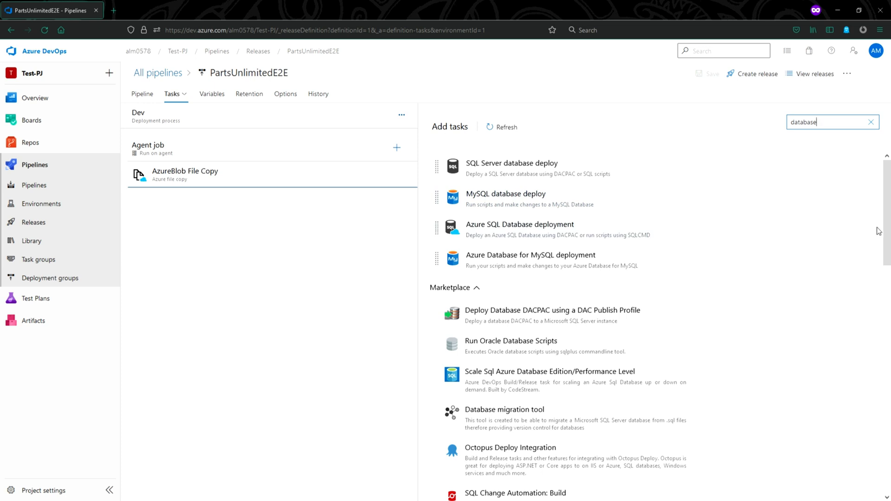
click(816, 230)
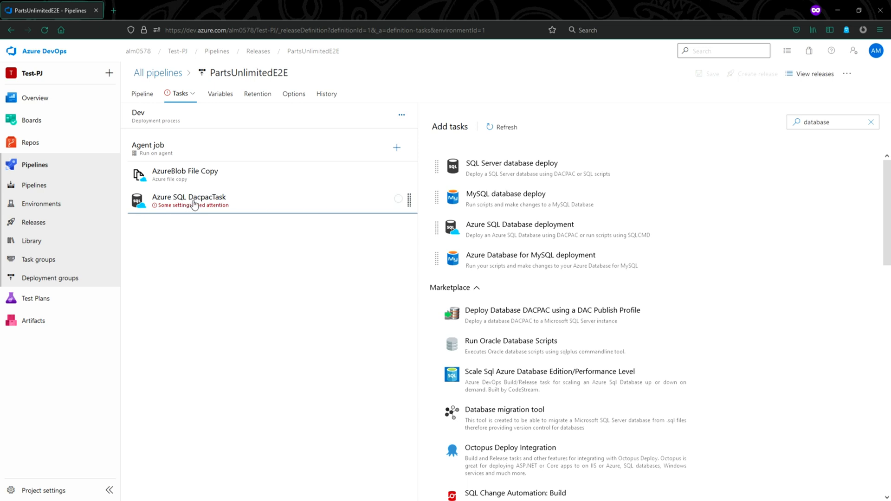
Set the Azure SQL DacpacTask's Azure Subscription to ARM Service Connection
click(376, 203)
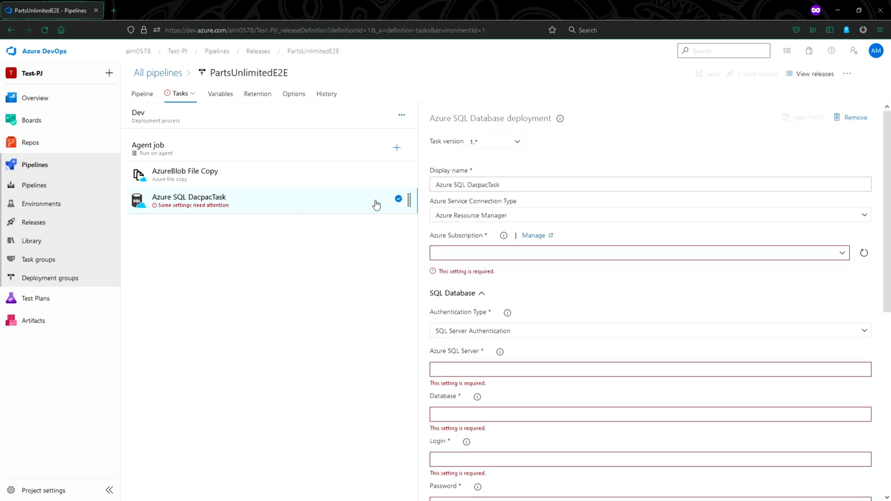
click(470, 184)
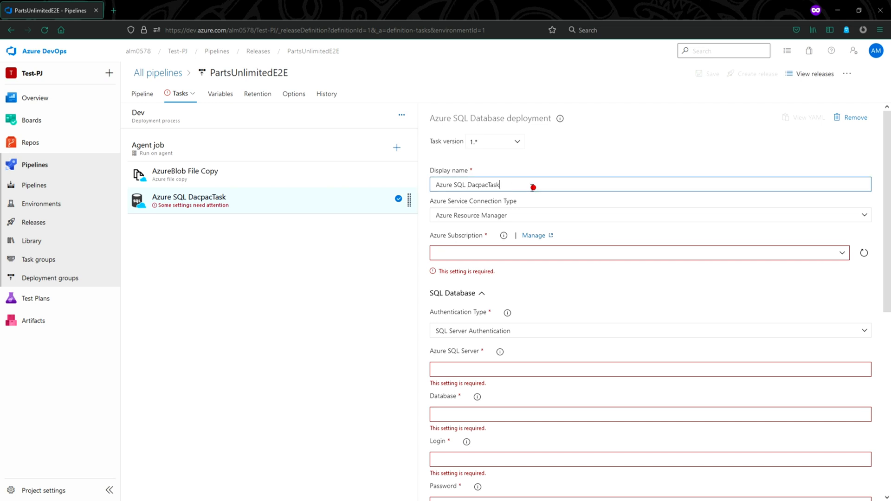
drag(533, 185, 428, 187)
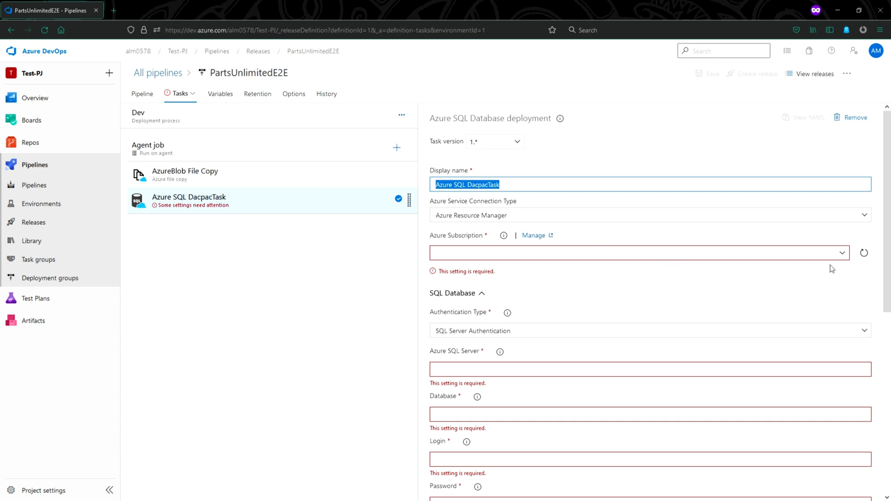
click(842, 253)
click(501, 284)
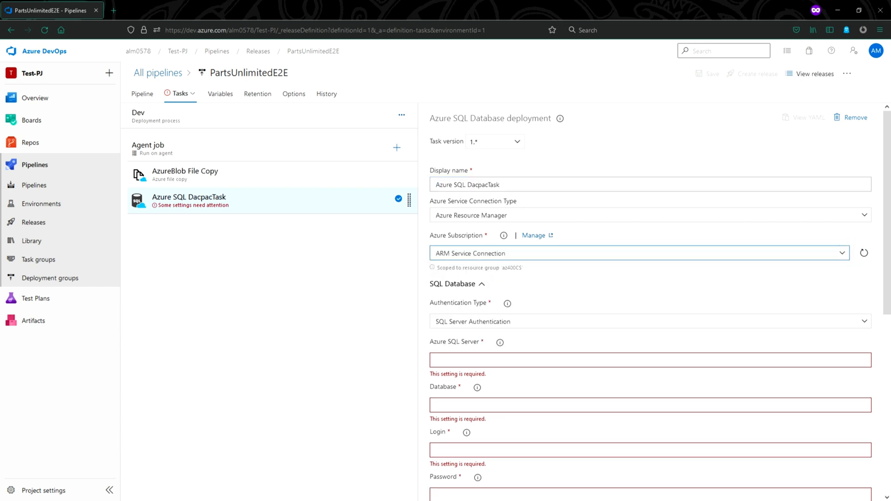
scroll(479, 358, down, 2)
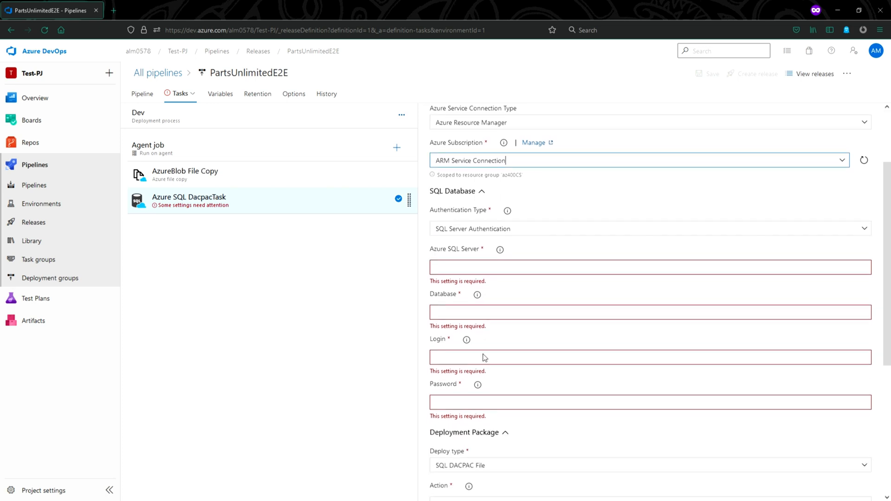
click(503, 252)
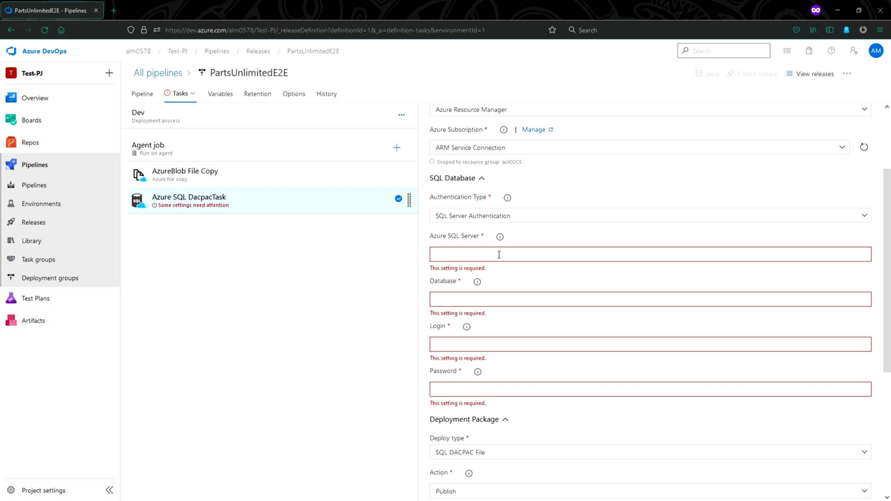
scroll(499, 255, up, 1)
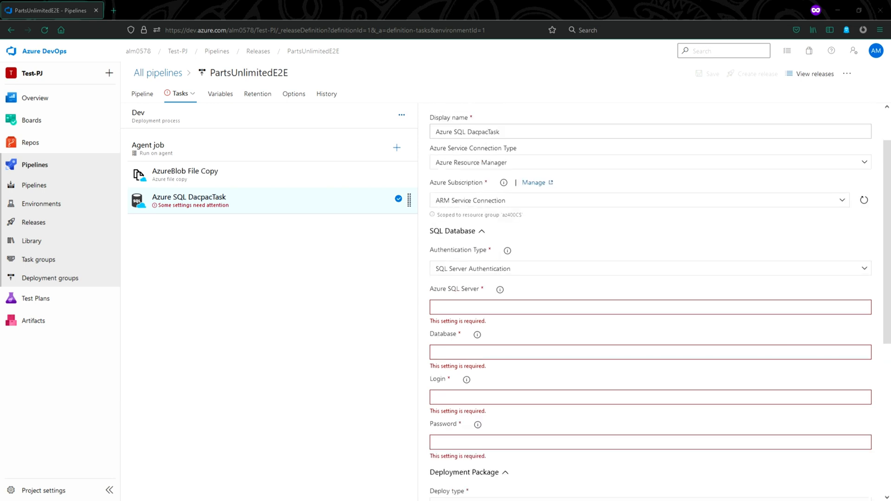
scroll(457, 258, up, 1)
Rename the SQL deployment task's display name to 'SQL Server Authentication'
triple_click(516, 185)
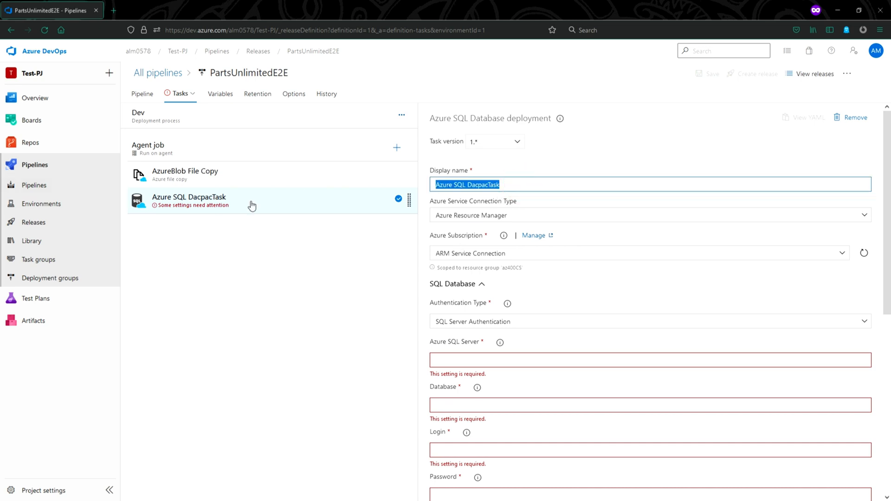
text(SQL )
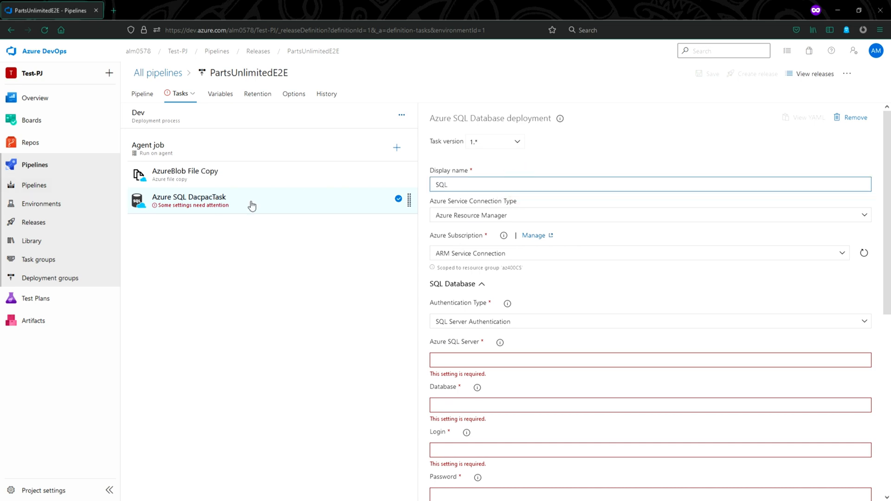
text(Server Authent)
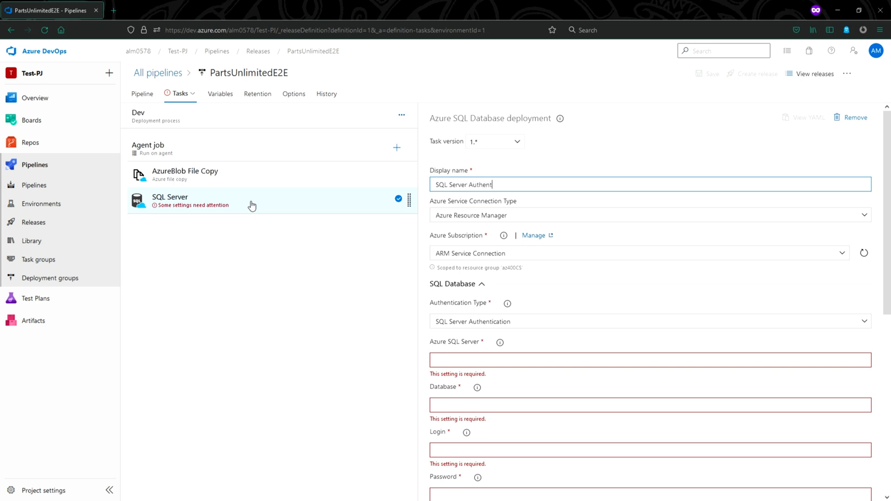
text(ication)
click(468, 358)
scroll(469, 358, down, 3)
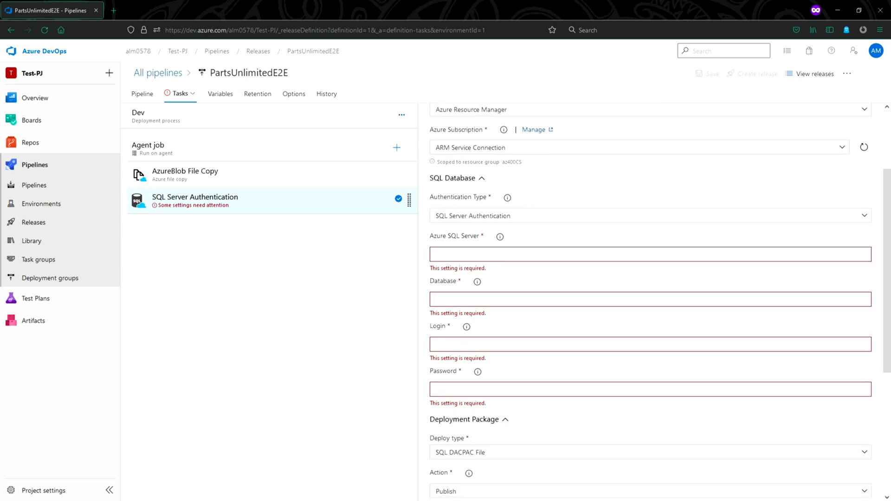
Enter server devopssqlserver.database.windows.net, database devopslog, and the admin login and password
text(devopssqlserver.database)
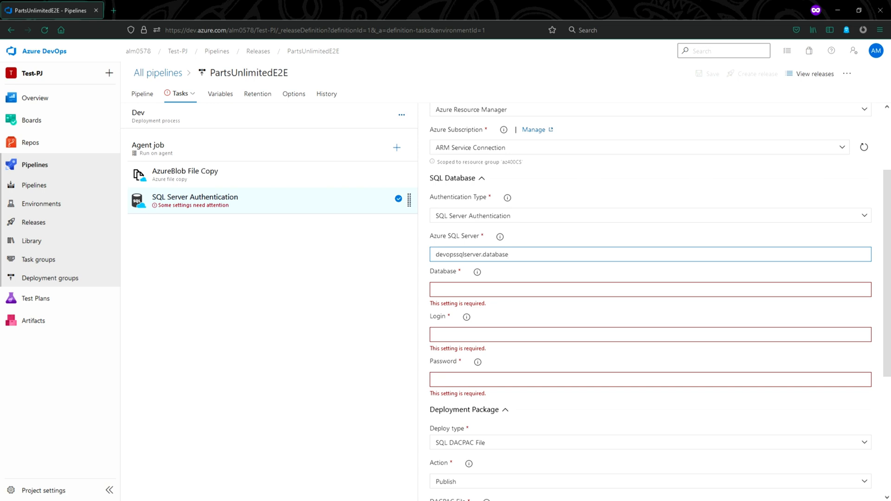
text(.windows.net)
click(468, 285)
text(devop)
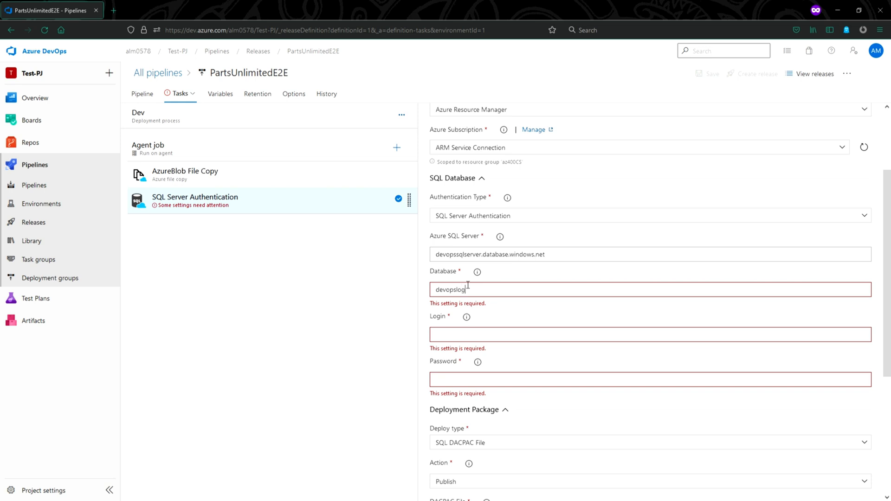
text(slog)
click(466, 325)
text(devo)
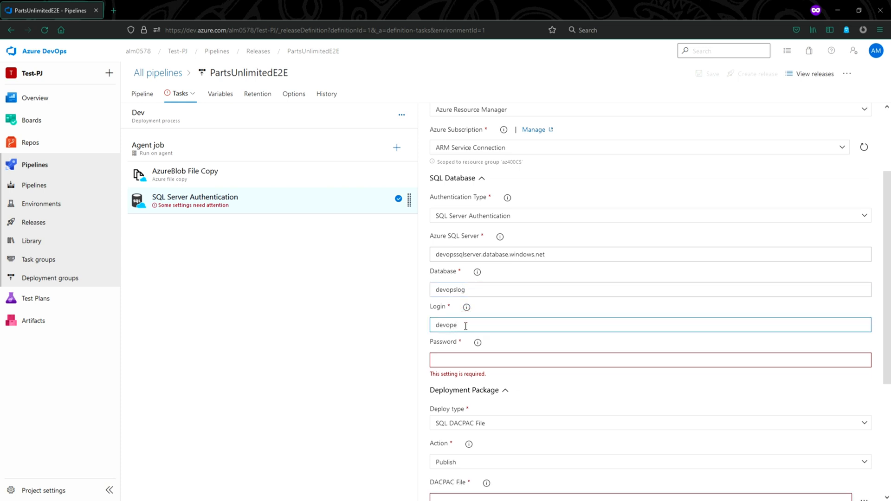
text(psadmin)
click(452, 360)
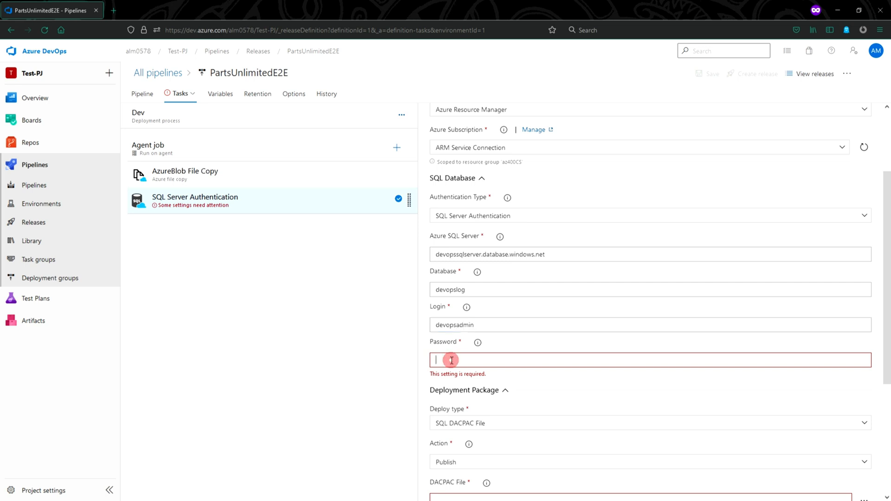
text(examplePassword1)
scroll(460, 369, down, 2)
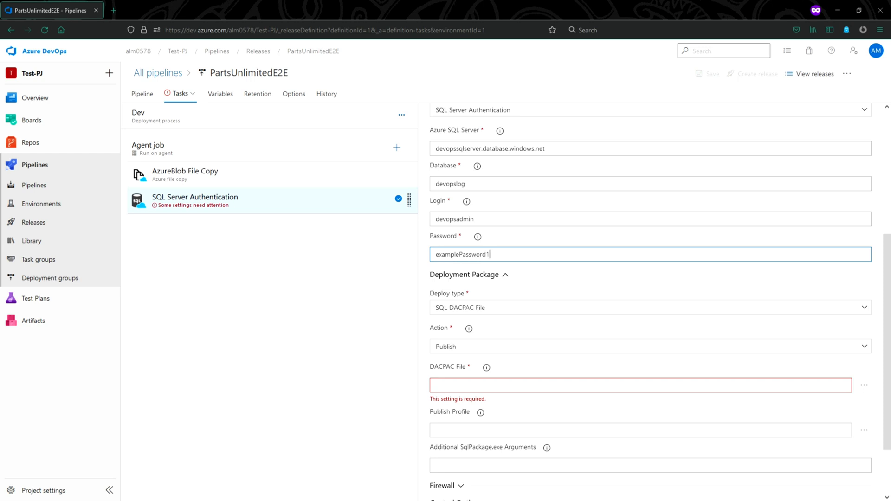
scroll(488, 346, down, 2)
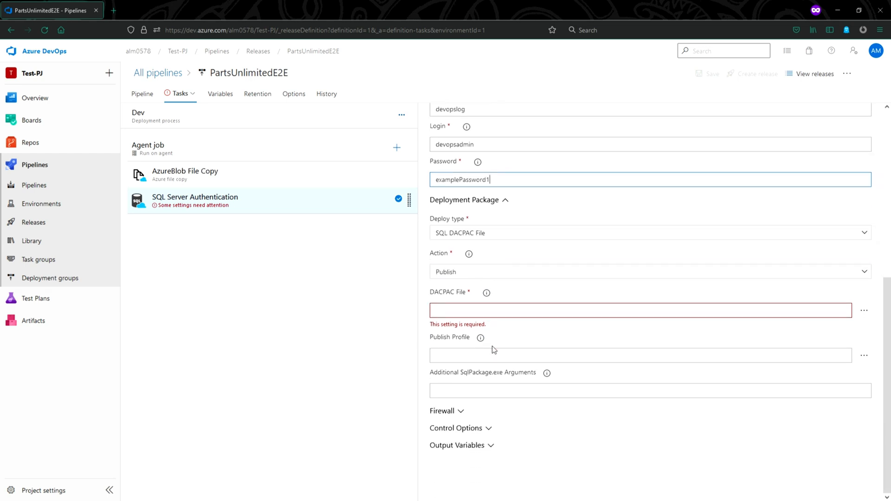
scroll(492, 353, up, 2)
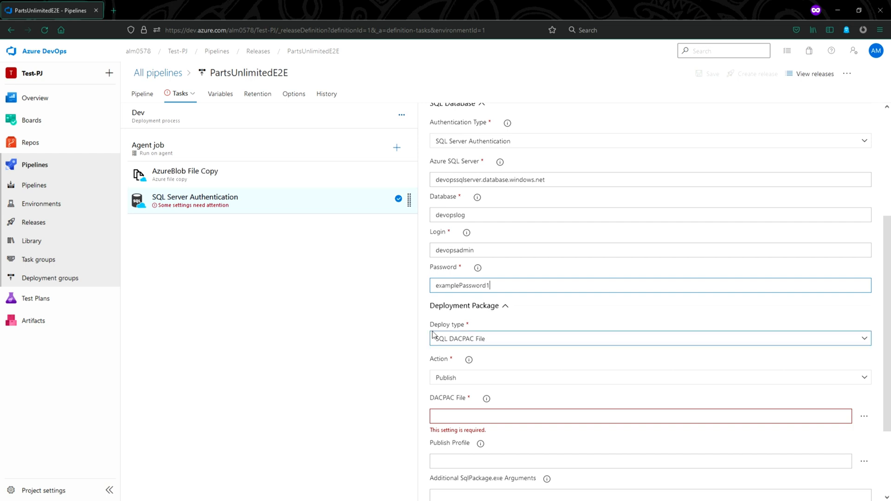
Keep Publish as the database action and set Deploy type to Inline SQL Script
scroll(501, 348, down, 1)
scroll(502, 351, down, 2)
click(493, 273)
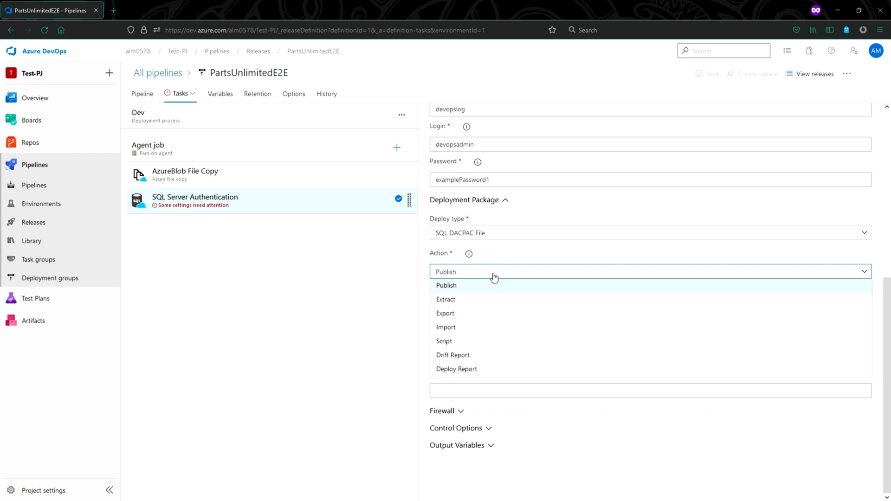
click(493, 274)
click(488, 233)
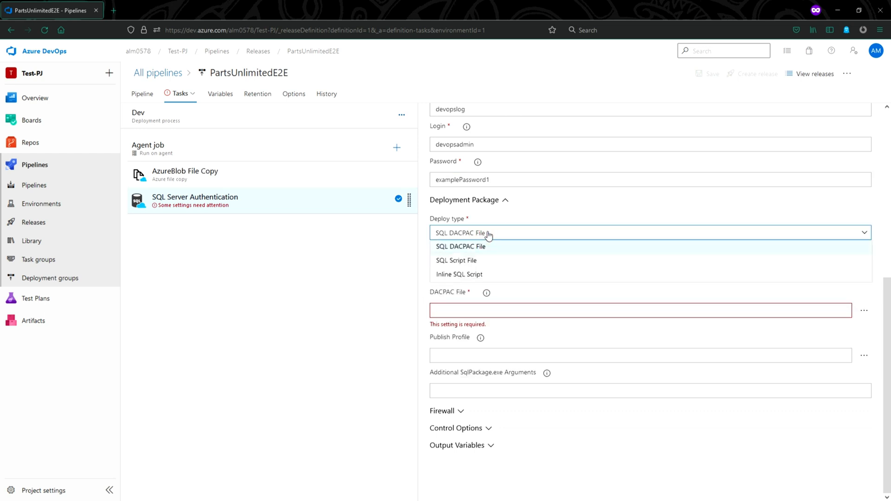
click(472, 274)
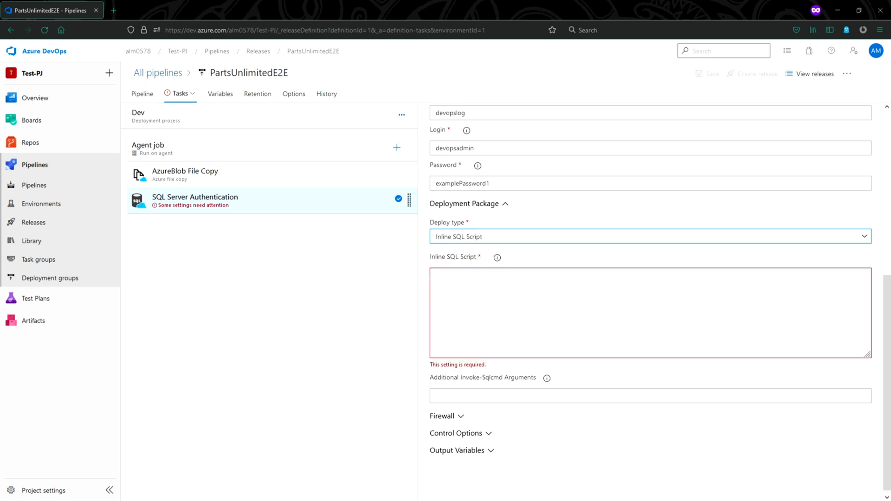
Copy the TrackingLog column definition lines from Notepad
key(alt+Tab)
drag(35, 192, 2, 158)
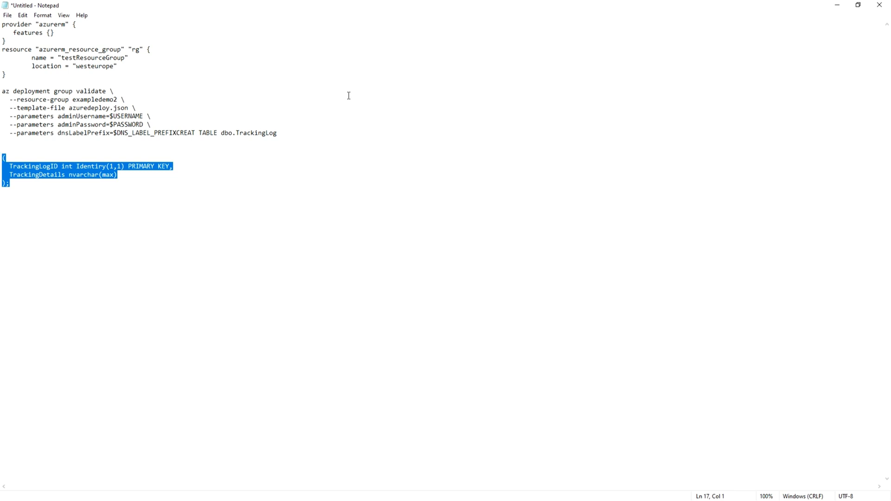
click(837, 8)
Paste the TrackingLogID and TrackingDetails definitions into the Inline SQL Script field
click(534, 299)
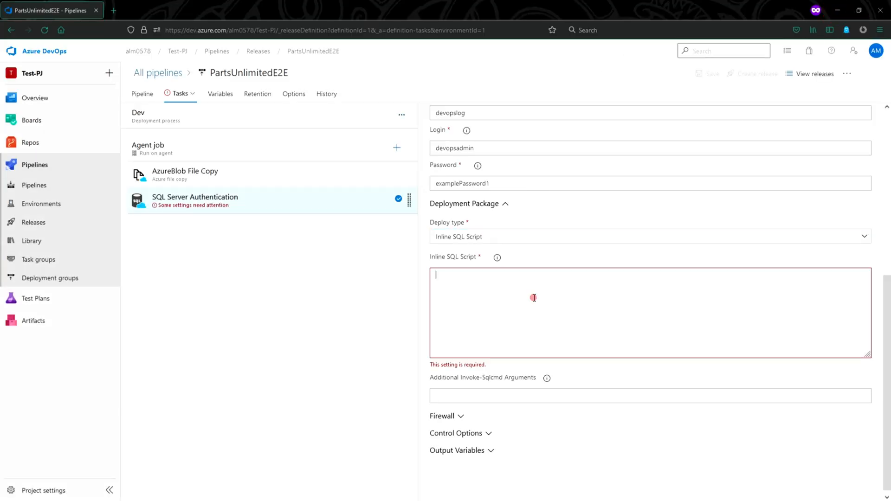
text((   TrackingLogID int Identiry(1,1) PRIMARY KEY,   TrackingDetails nvarchar(max) );)
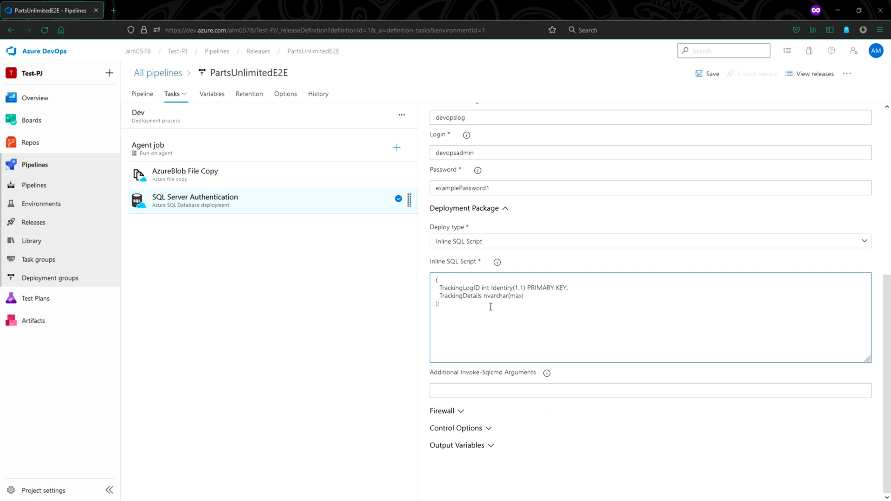
drag(462, 304, 437, 288)
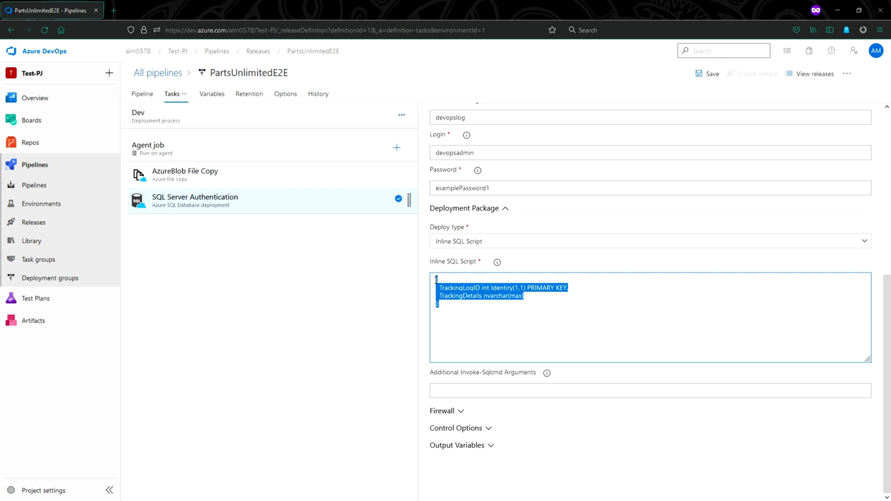
click(448, 297)
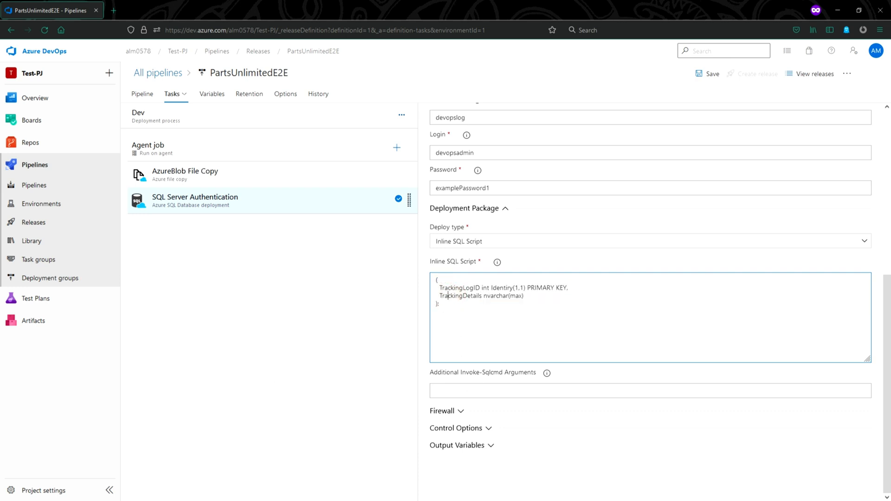
Save the pipeline and select both the AzureBlob File Copy and SQL Server Authentication tasks
click(700, 74)
click(488, 308)
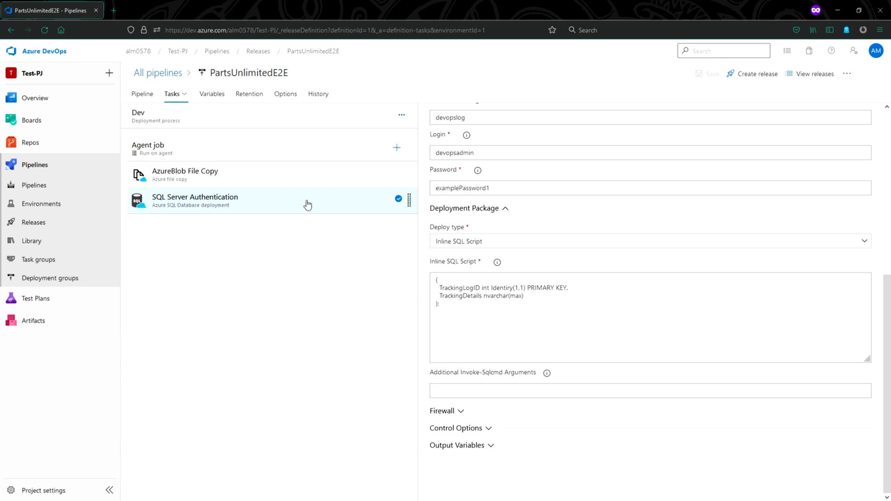
ctrl+click(305, 183)
click(301, 199)
Group both Dev tasks into task group 'BAckup website zip file and deploy devopslog database' under Deploy
right_click(299, 182)
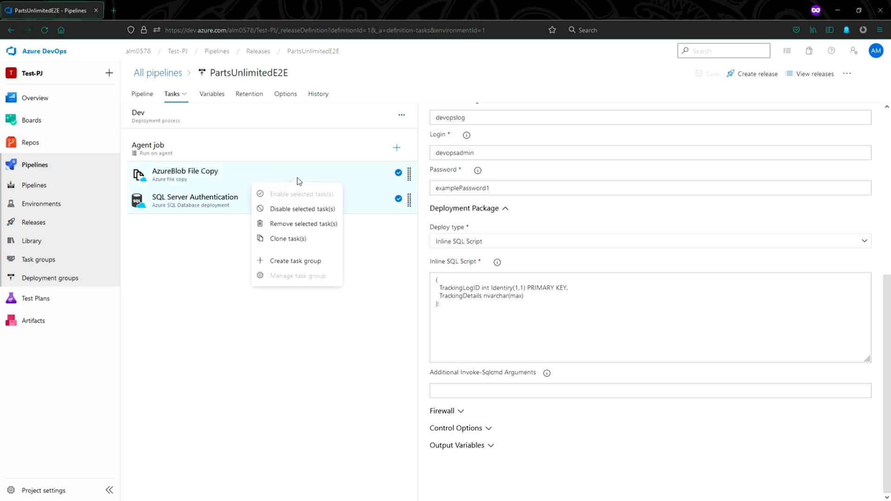
click(291, 260)
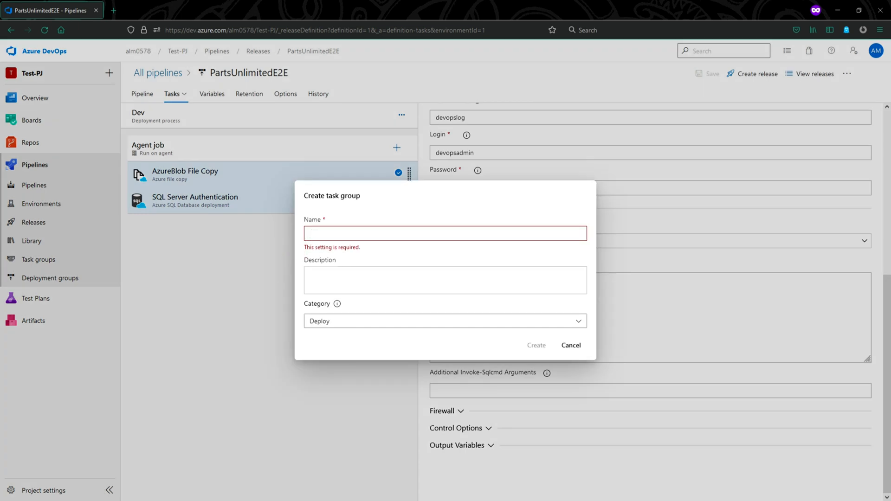
click(397, 237)
text(BAckup website zip file and deploy devopslog datbase)
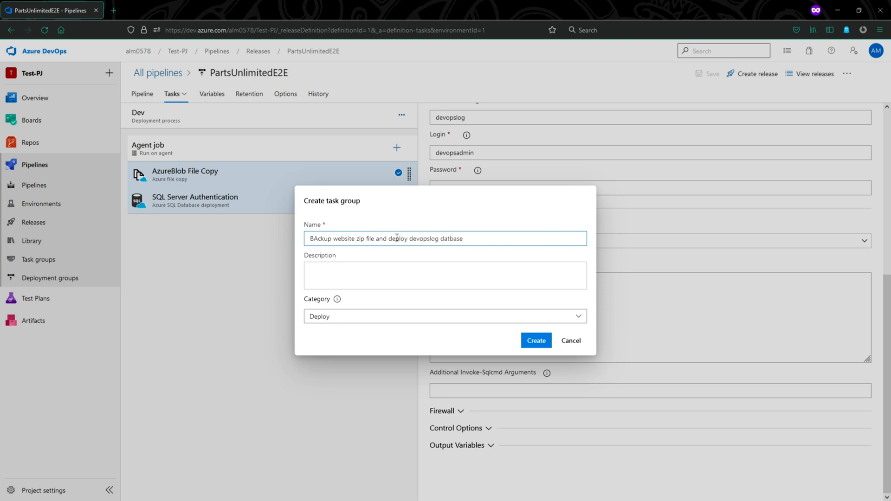
text(a)
click(369, 272)
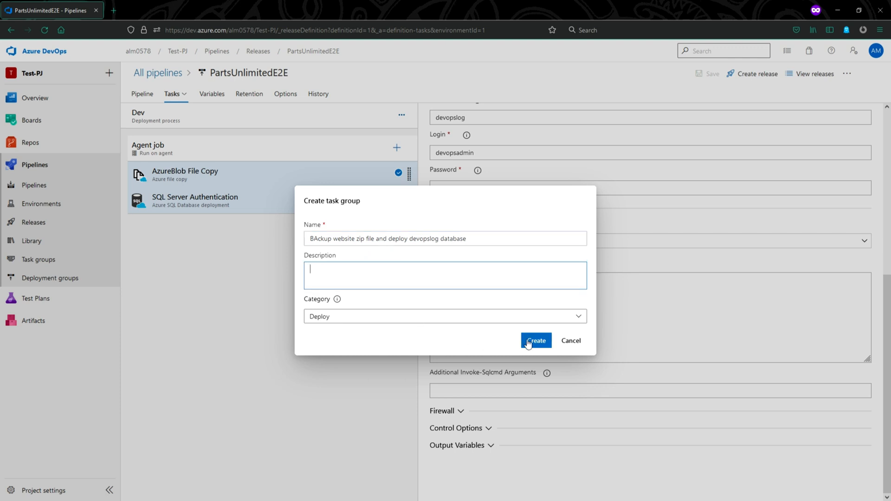
click(486, 321)
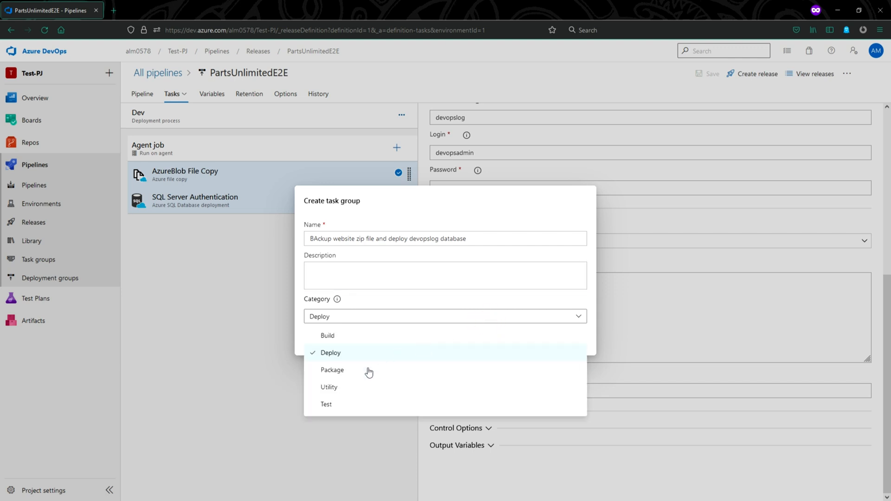
click(365, 352)
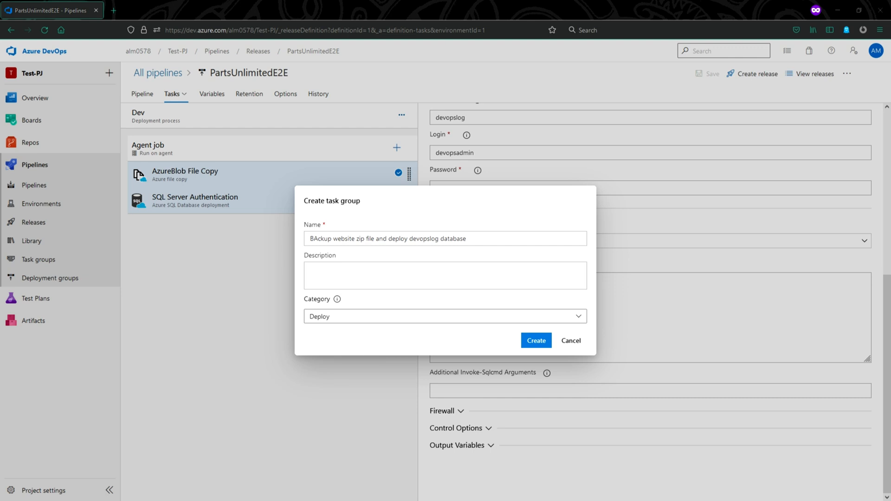
click(536, 342)
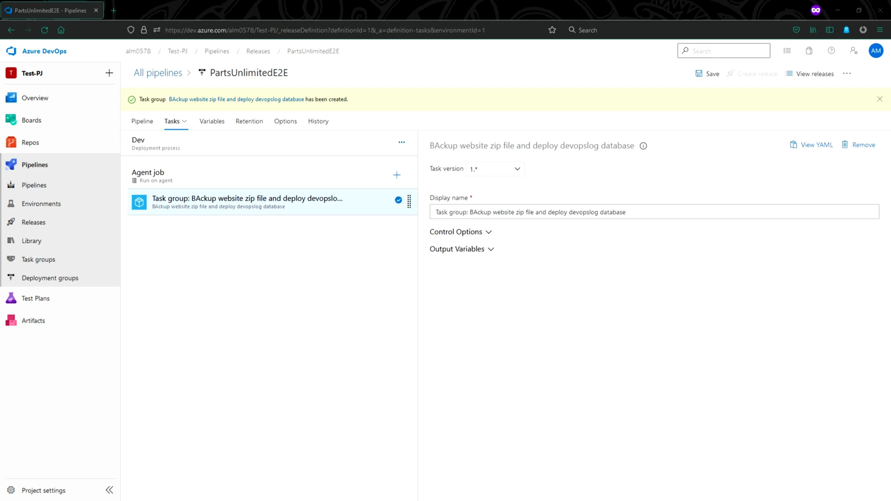
Save the pending release pipeline changes
click(66, 224)
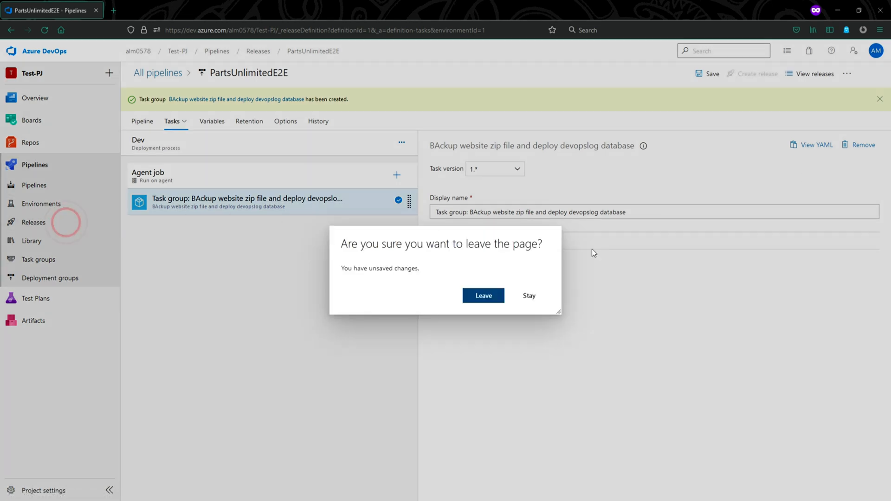
click(530, 297)
click(710, 73)
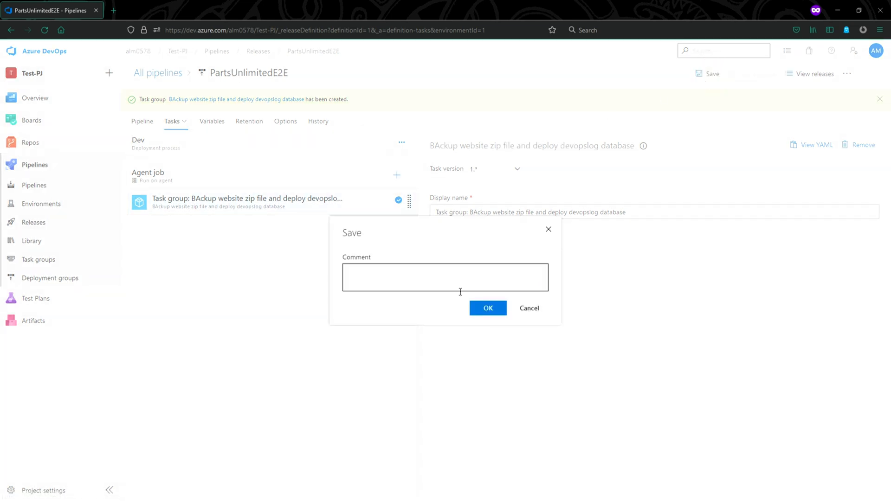
click(487, 307)
Clone the Dev stage in PartsUnlimitedE2E and rename the copy to 'Test Team A'
click(82, 221)
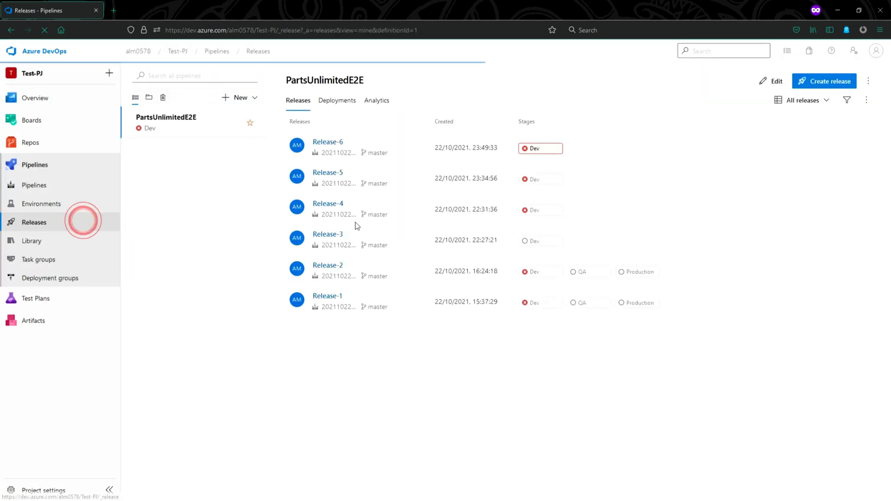
click(771, 81)
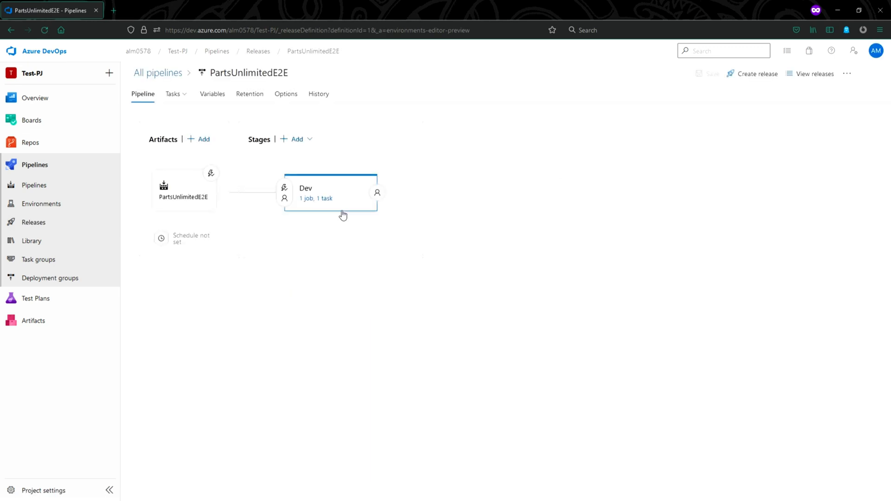
click(339, 223)
click(469, 185)
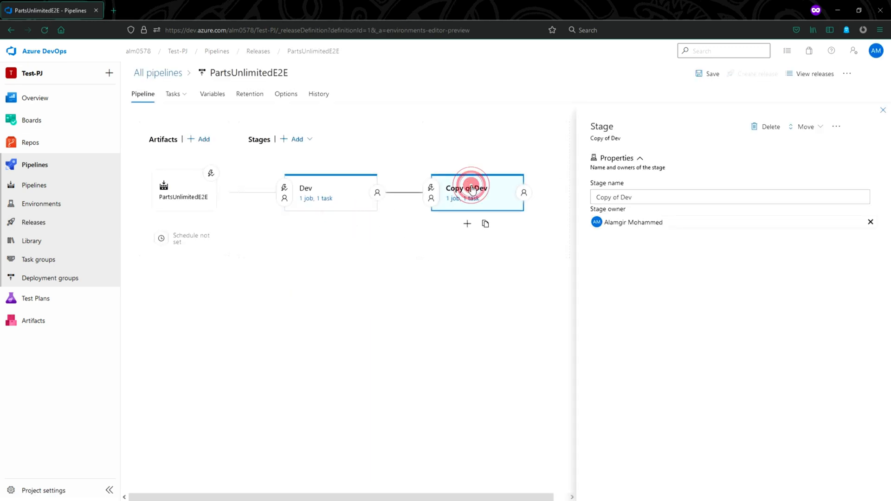
triple_click(658, 195)
text(Tes Team A)
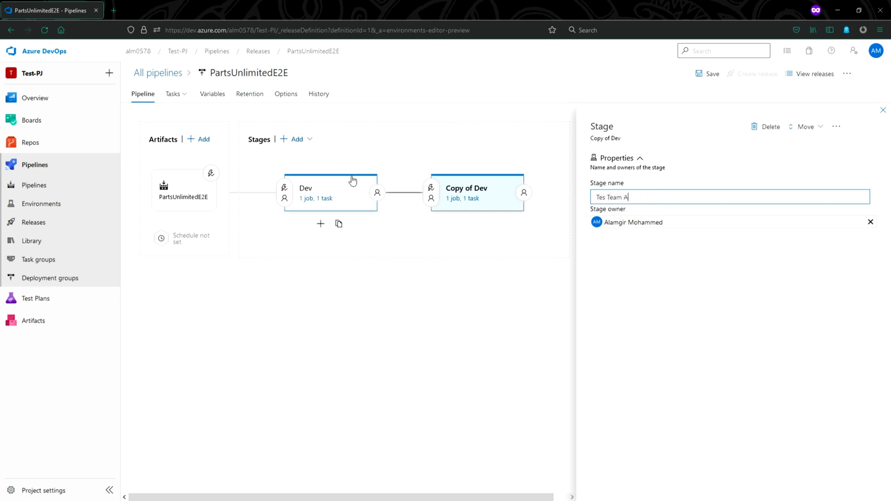
click(603, 198)
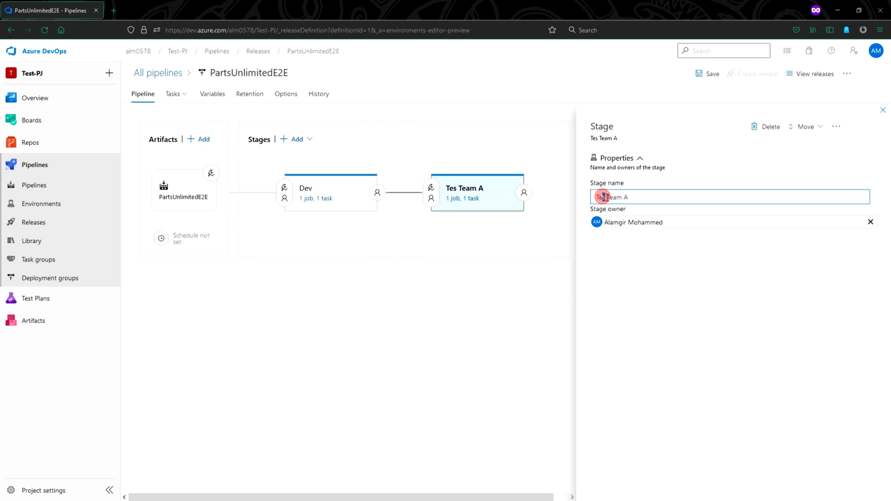
text(st)
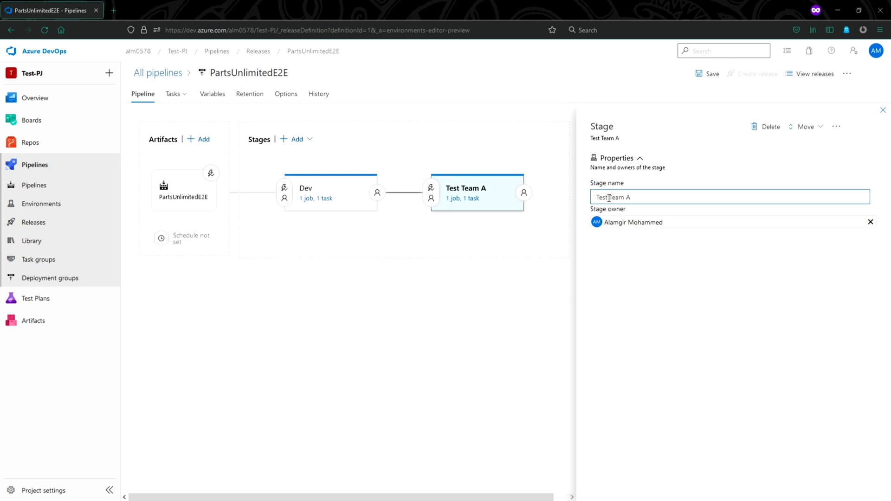
click(683, 197)
click(511, 340)
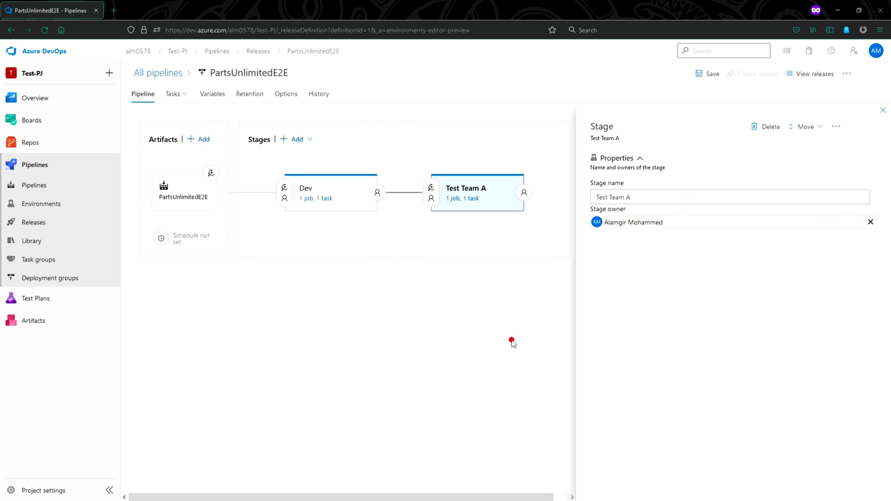
click(883, 110)
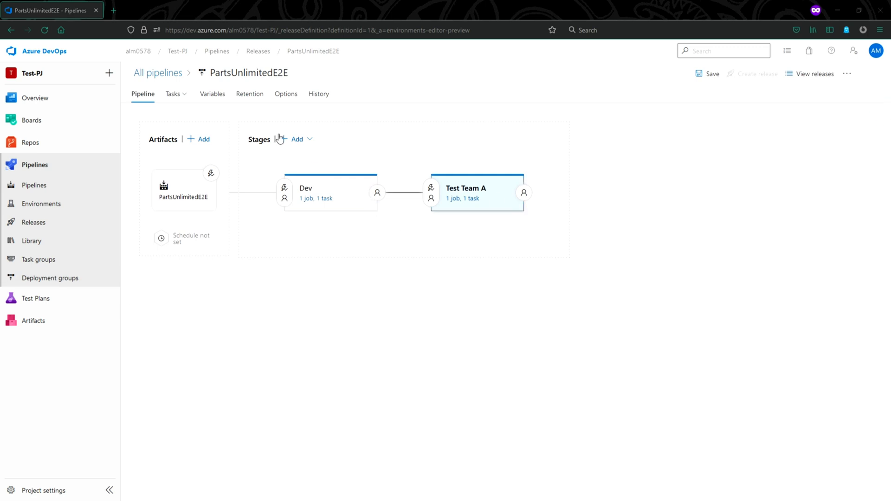
Open the Test Team A stage's tasks
click(173, 94)
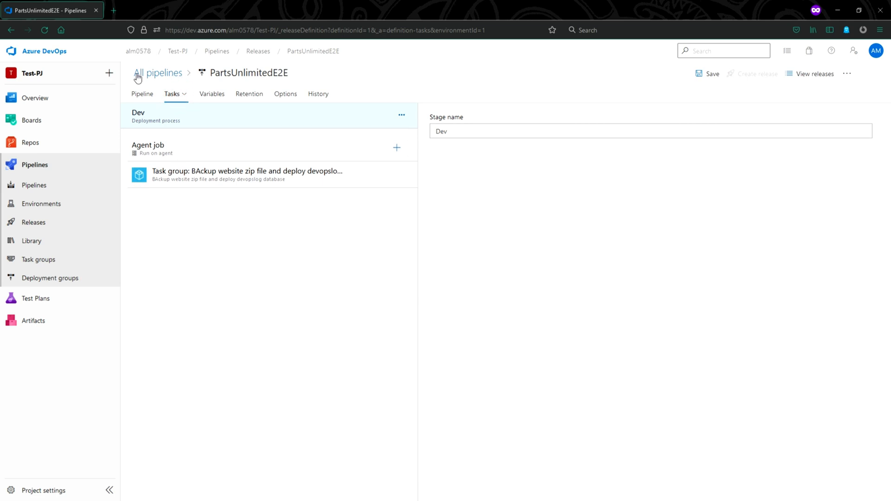
click(143, 94)
click(179, 96)
click(141, 95)
mouse_move(182, 102)
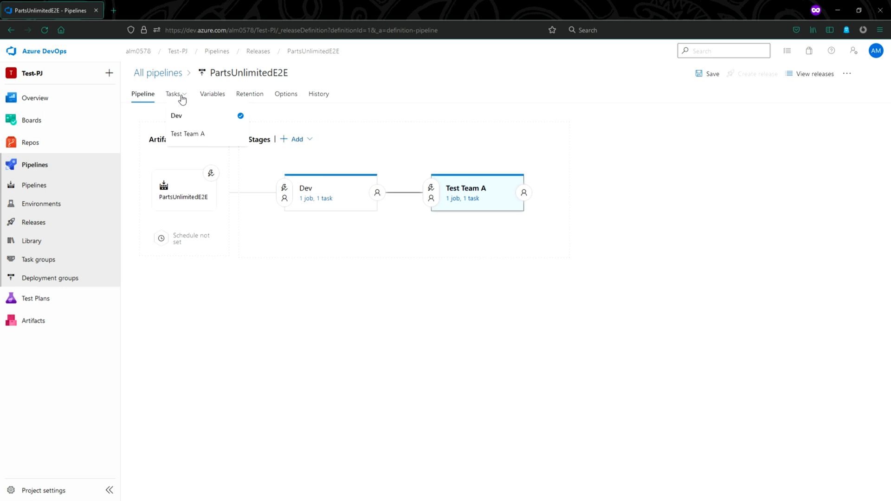
click(186, 136)
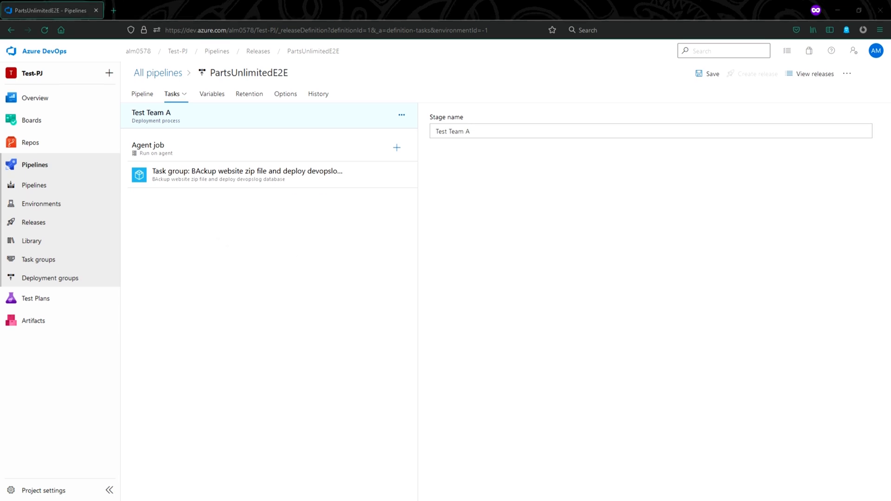
Delete the cloned task group and the Agent job from Test Team A, confirming the job deletion
click(279, 176)
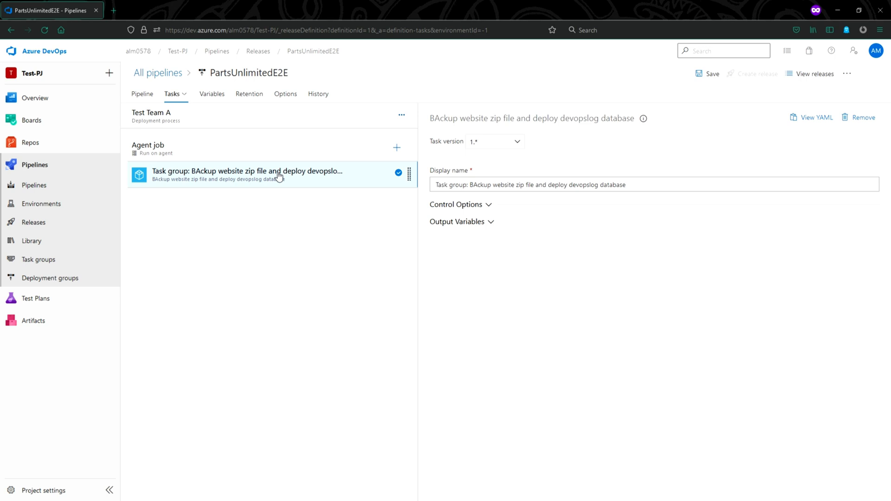
key(Delete)
click(277, 153)
key(Delete)
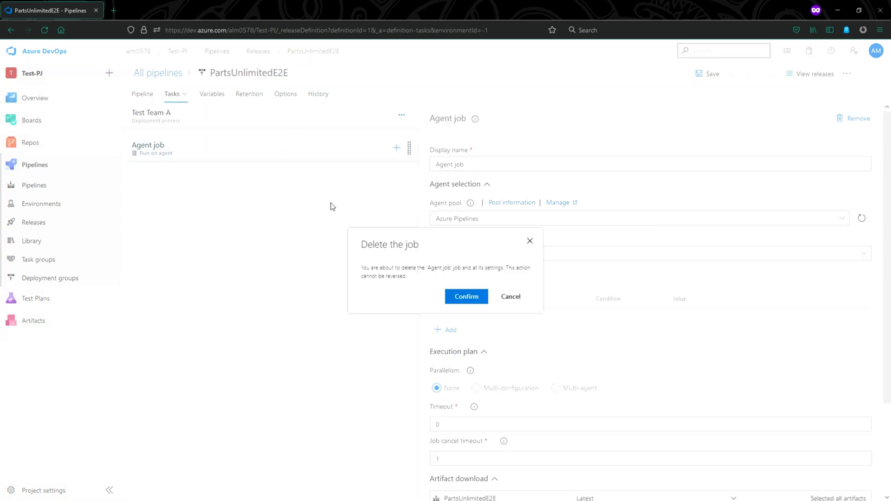
click(469, 297)
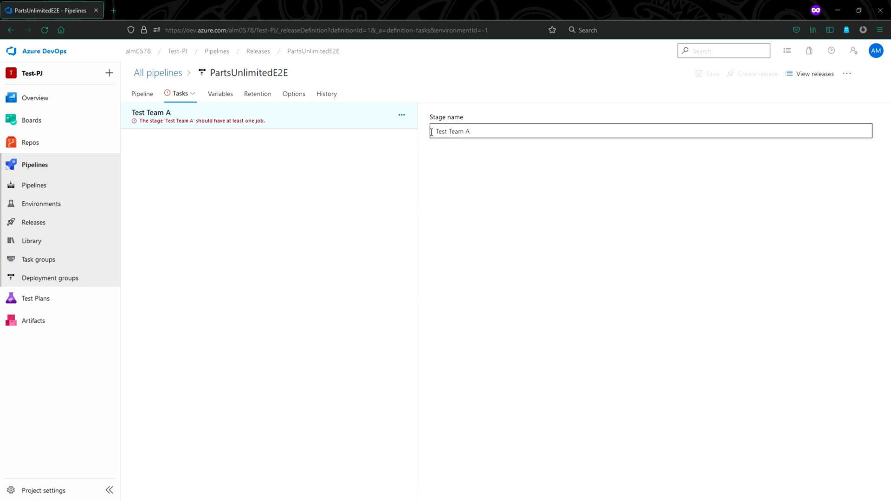
Add a new agent job to Test Team A and insert the 'backup' search's task group into it
click(401, 115)
click(426, 132)
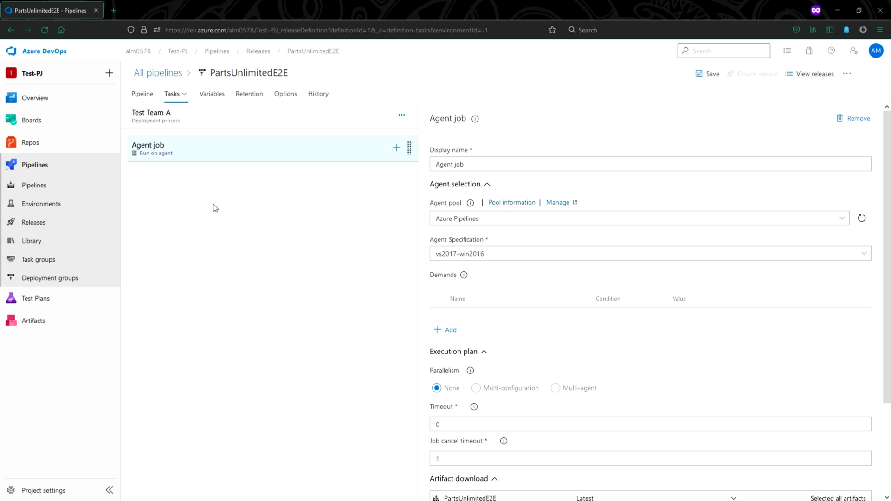
click(397, 148)
click(840, 124)
text(backup)
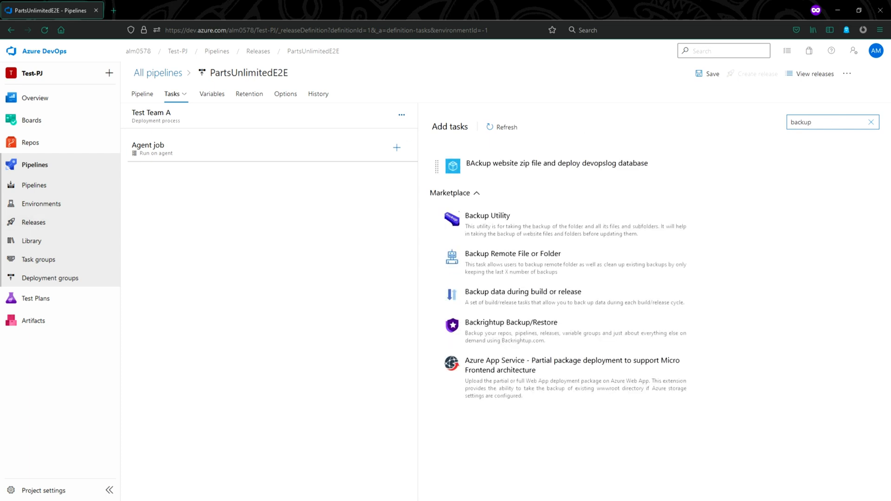
mouse_move(519, 163)
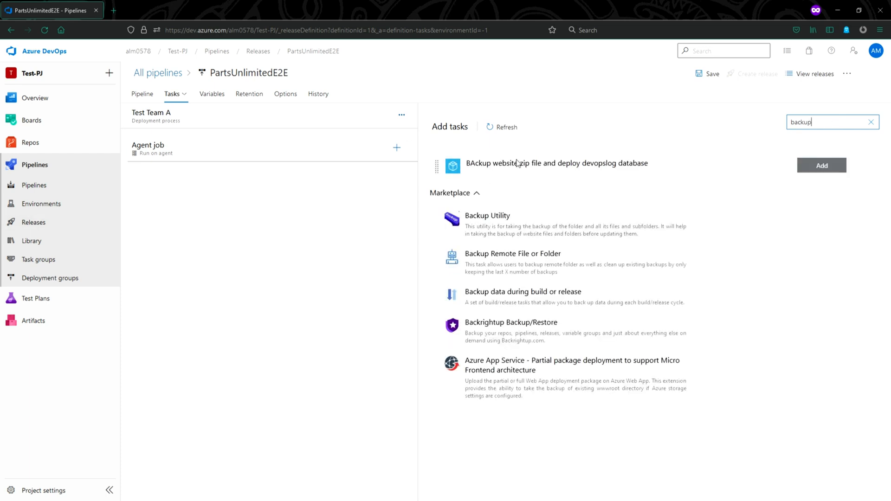
click(819, 166)
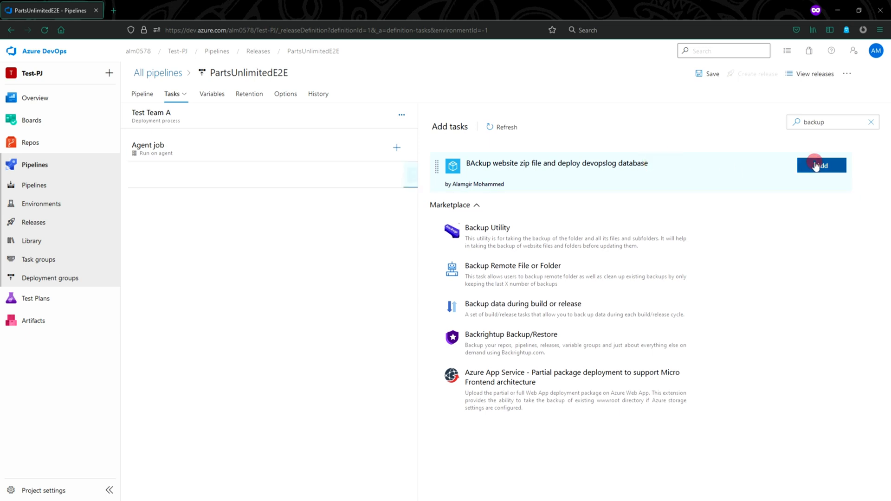
click(217, 244)
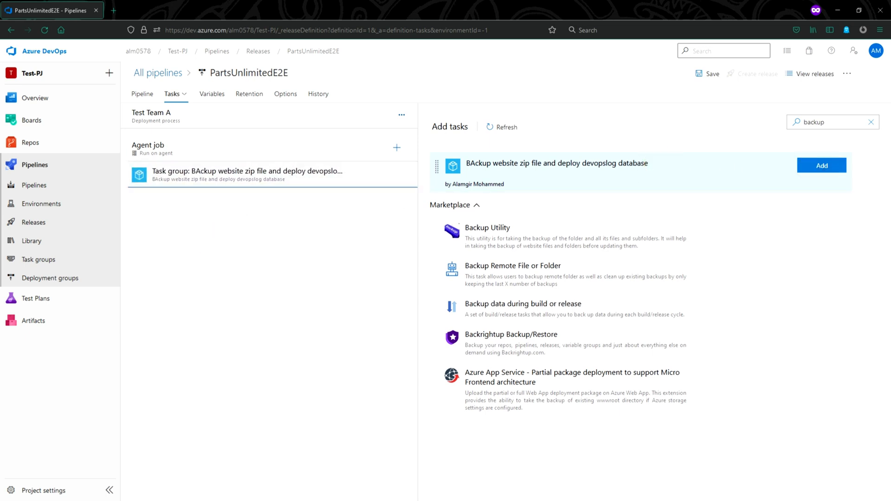